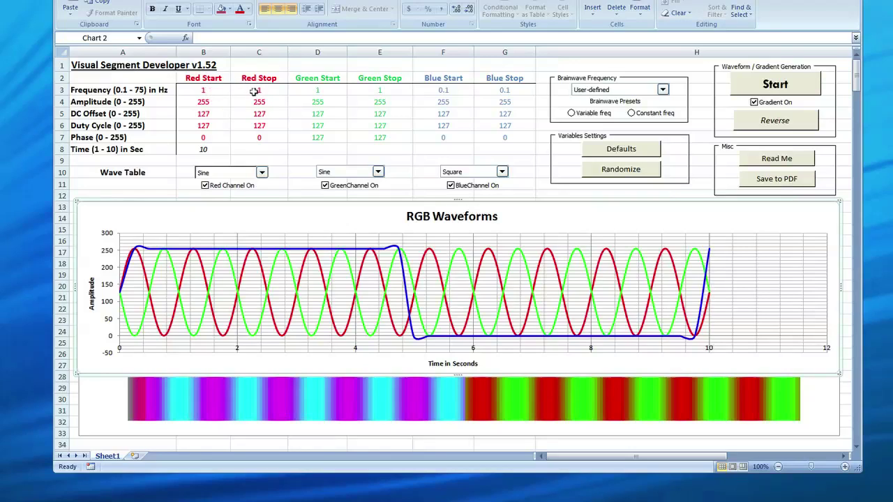
Step: Generate the waveform and gradient for the red channel only, with its stop frequency set to 10 Hz
{"action": "left_click", "coordinate": [325, 186]}
{"action": "left_click", "coordinate": [451, 185]}
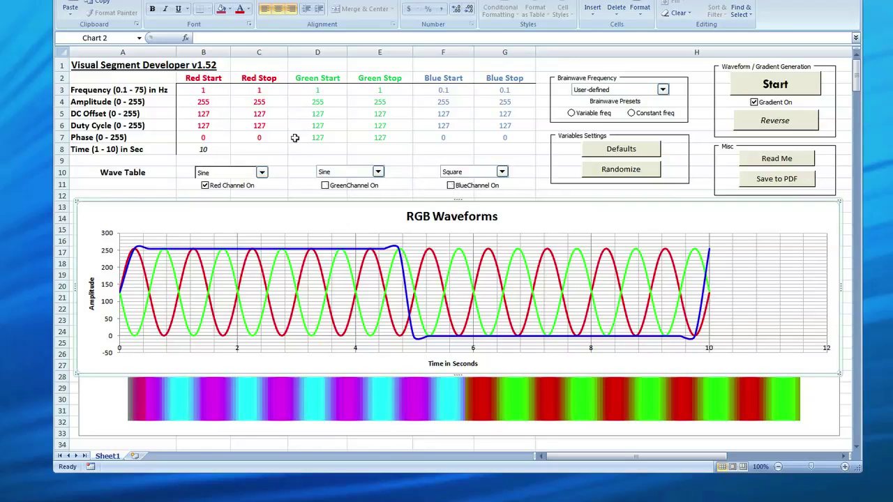
{"action": "left_click", "coordinate": [255, 91]}
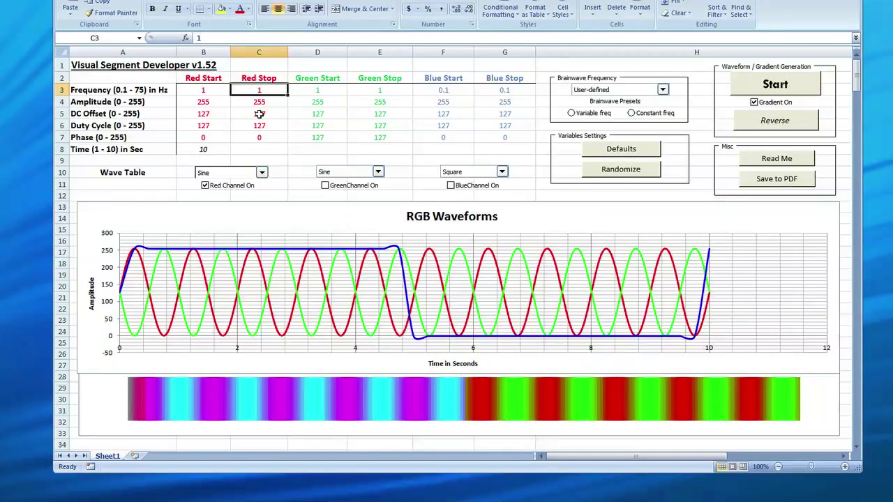
{"action": "type", "text": "10"}
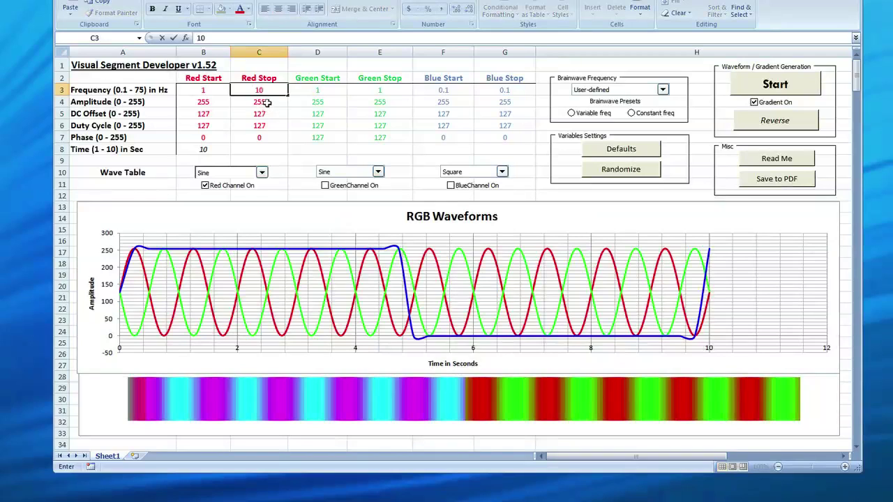
{"action": "key", "text": "Return"}
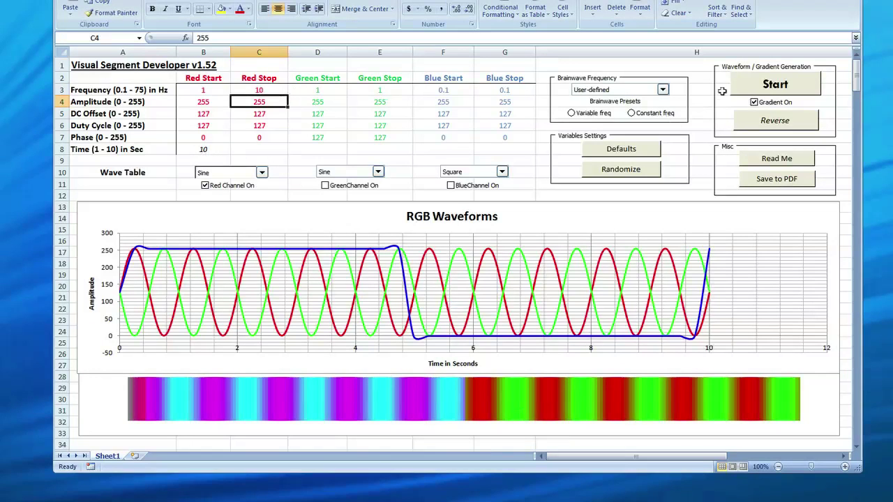
{"action": "left_click", "coordinate": [762, 90]}
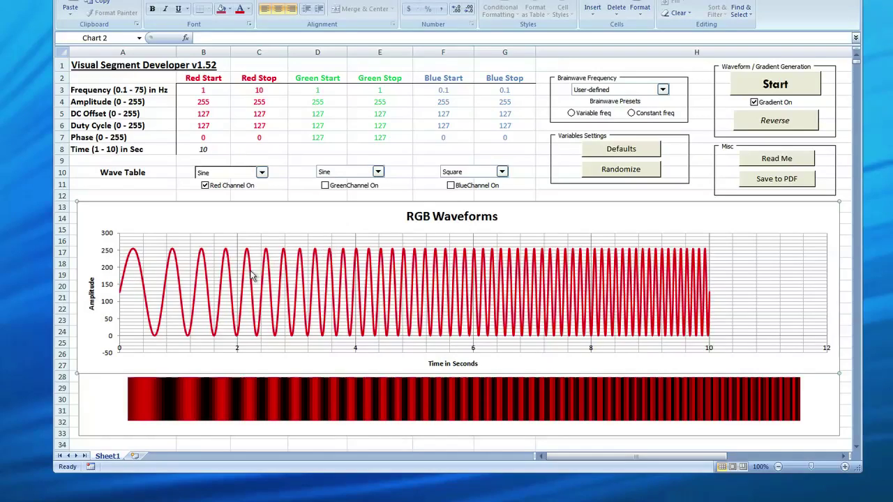
{"action": "mouse_move", "coordinate": [188, 287]}
Step: Set the red stop frequency to 75 Hz and regenerate the waveform and gradient
{"action": "left_click", "coordinate": [259, 89]}
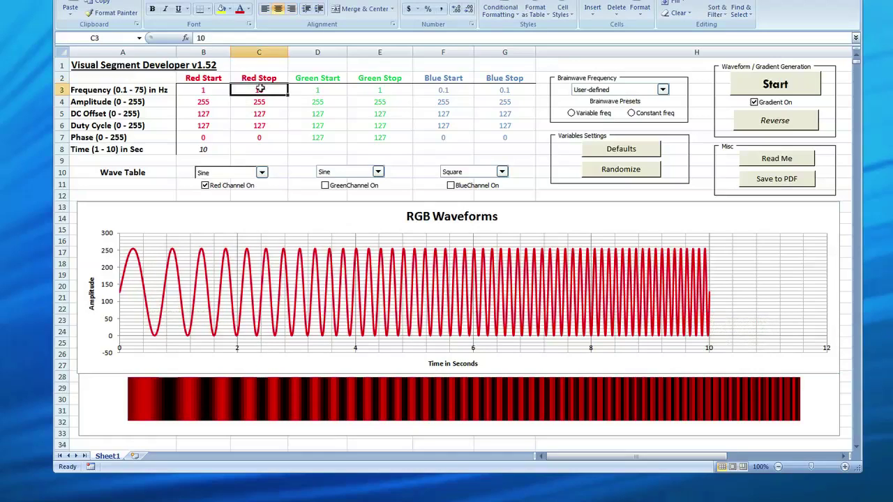
{"action": "type", "text": "75"}
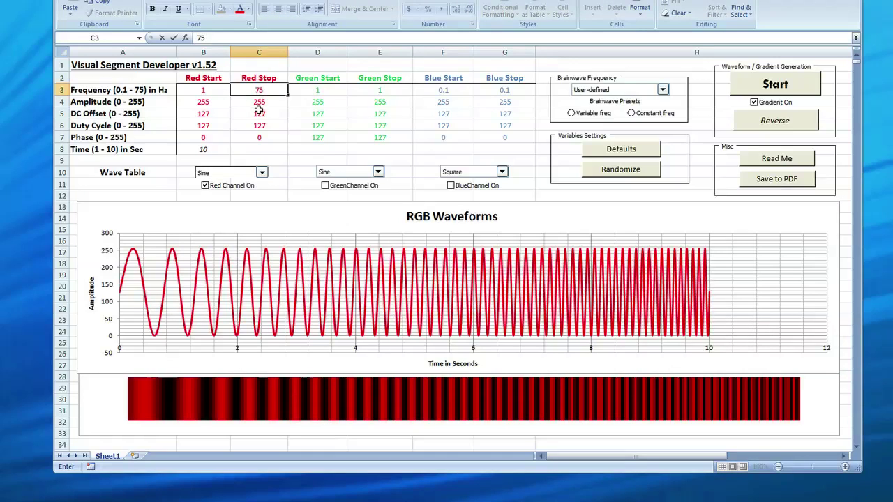
{"action": "left_click", "coordinate": [258, 109]}
{"action": "left_click", "coordinate": [773, 86]}
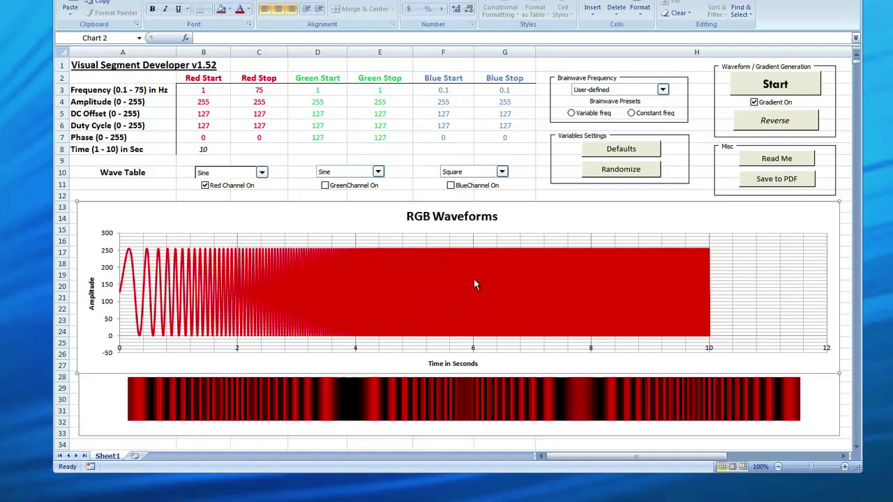
{"action": "mouse_move", "coordinate": [532, 281]}
{"action": "mouse_move", "coordinate": [289, 288]}
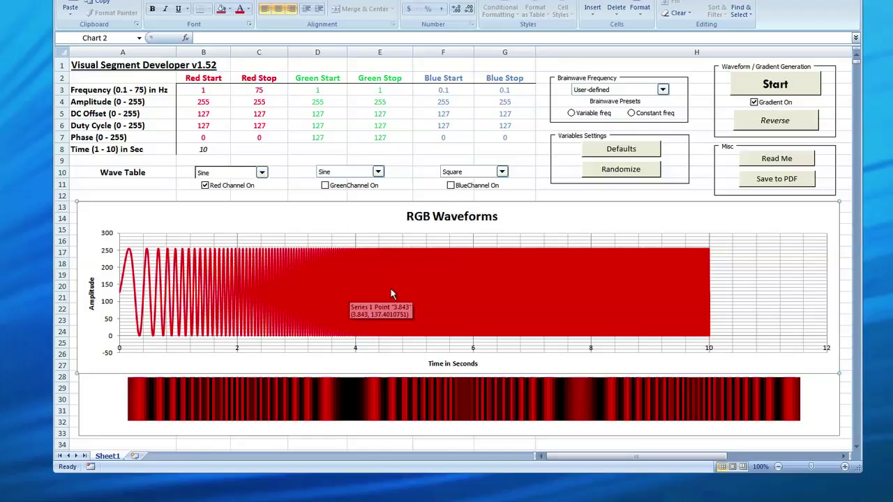
{"action": "mouse_move", "coordinate": [458, 294]}
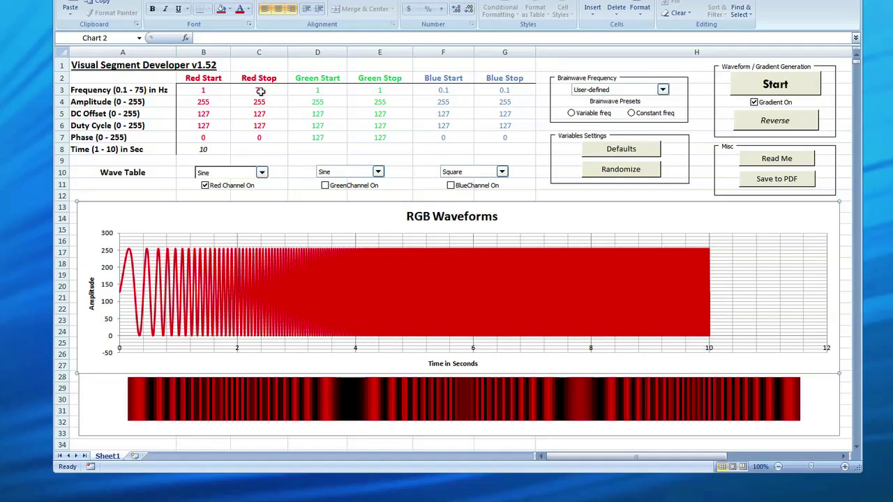
Step: Set the red start frequency to 0.1 Hz and stop frequency to 7.5 Hz, and regenerate the waveform
{"action": "left_click", "coordinate": [219, 93]}
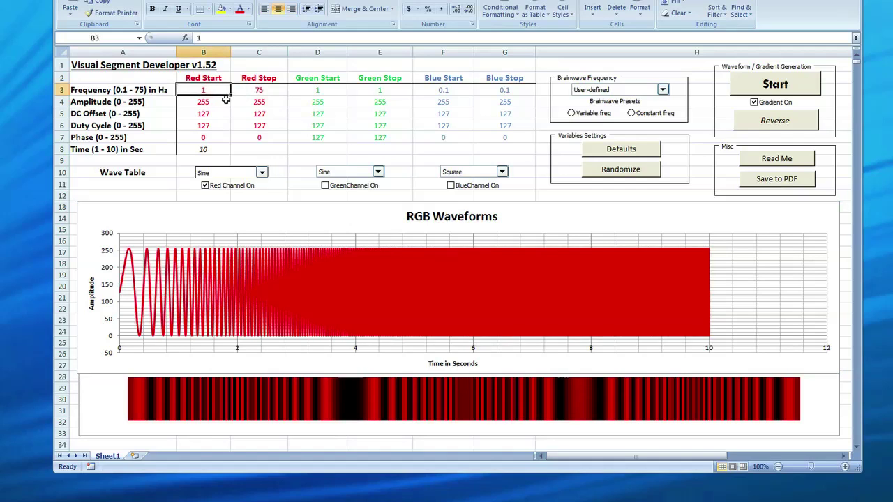
{"action": "type", "text": "0.1"}
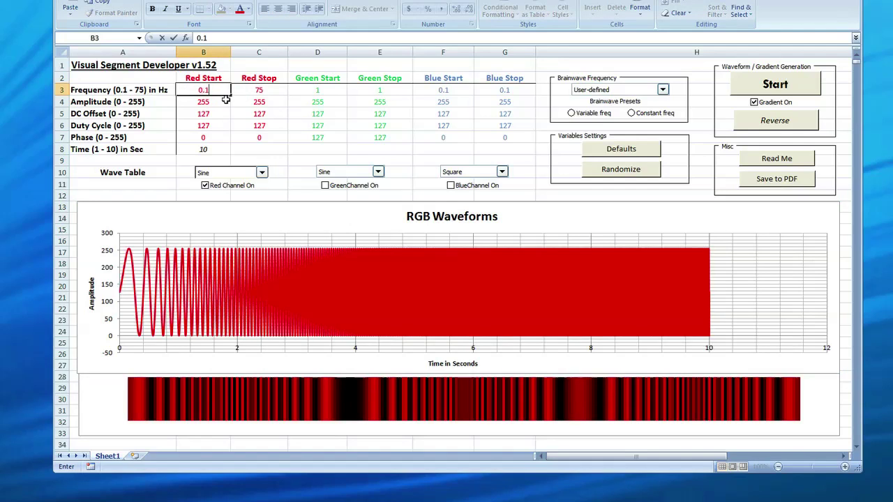
{"action": "left_click", "coordinate": [256, 90]}
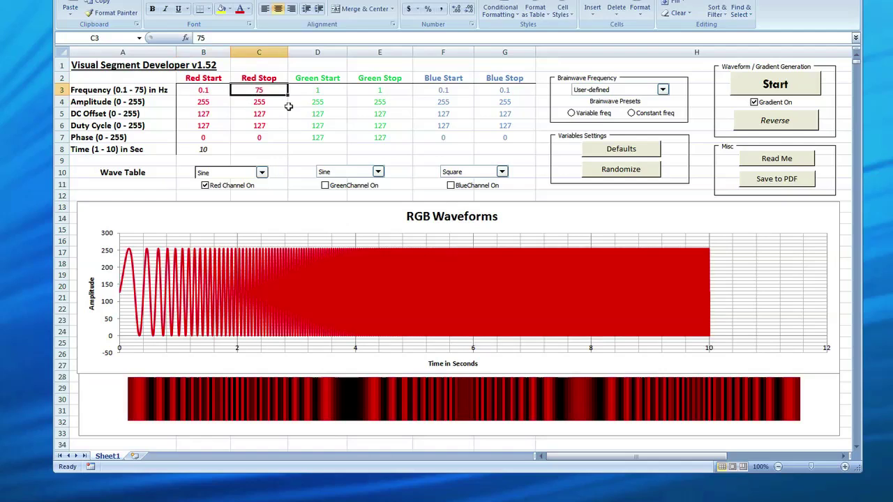
{"action": "type", "text": "7.5"}
{"action": "key", "text": "Return"}
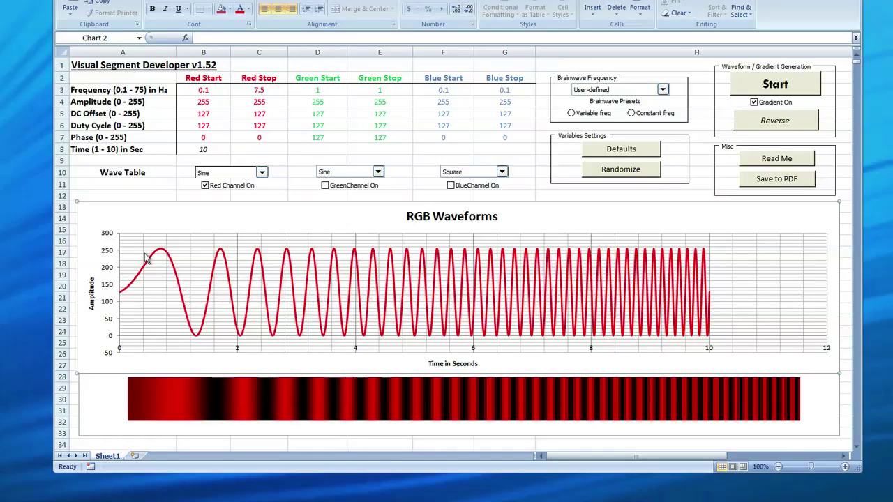
{"action": "mouse_move", "coordinate": [145, 258]}
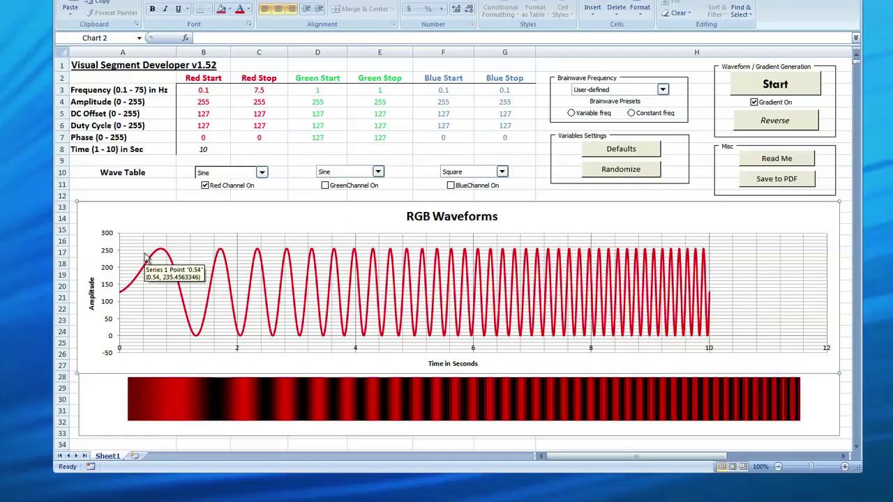
{"action": "mouse_move", "coordinate": [127, 291]}
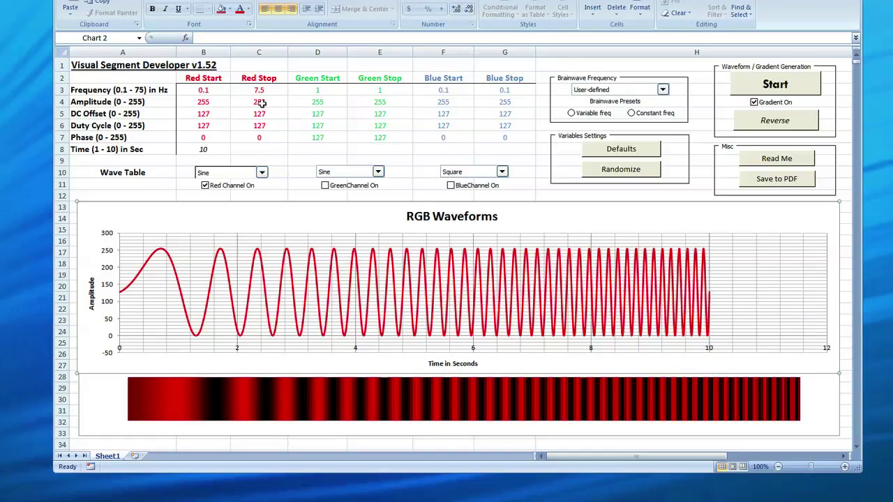
{"action": "left_click", "coordinate": [207, 90]}
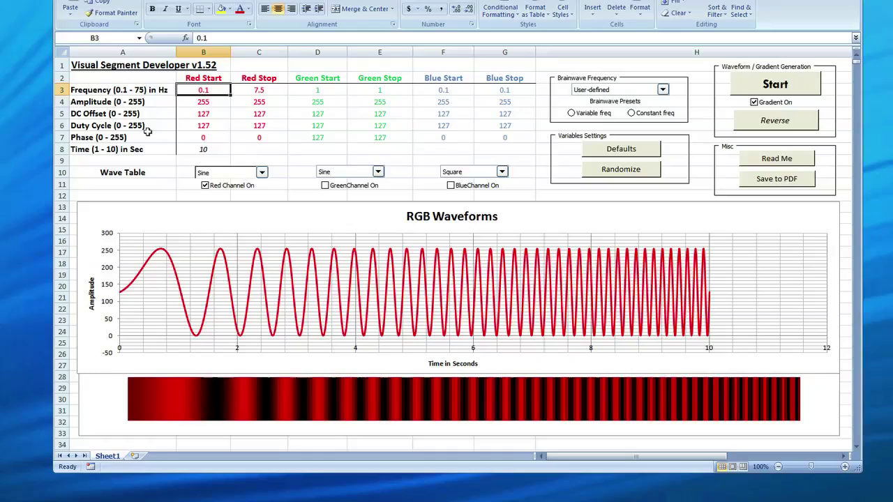
{"action": "left_click", "coordinate": [98, 92]}
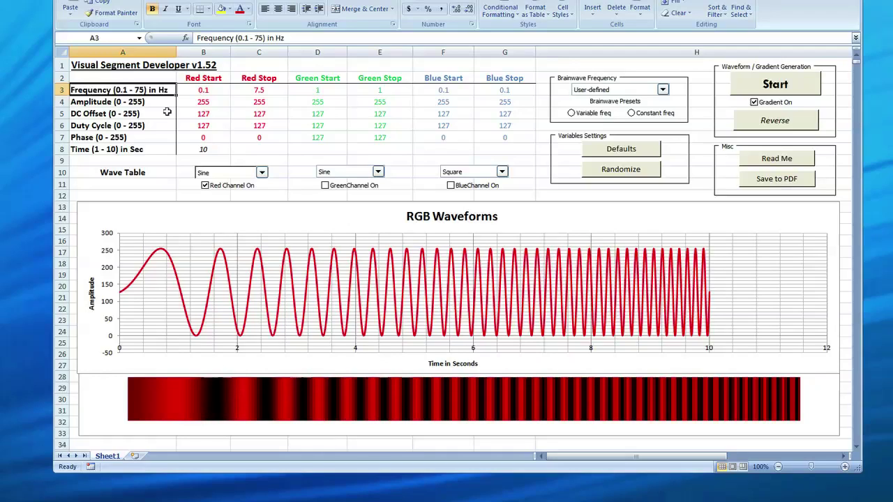
{"action": "left_click", "coordinate": [162, 104]}
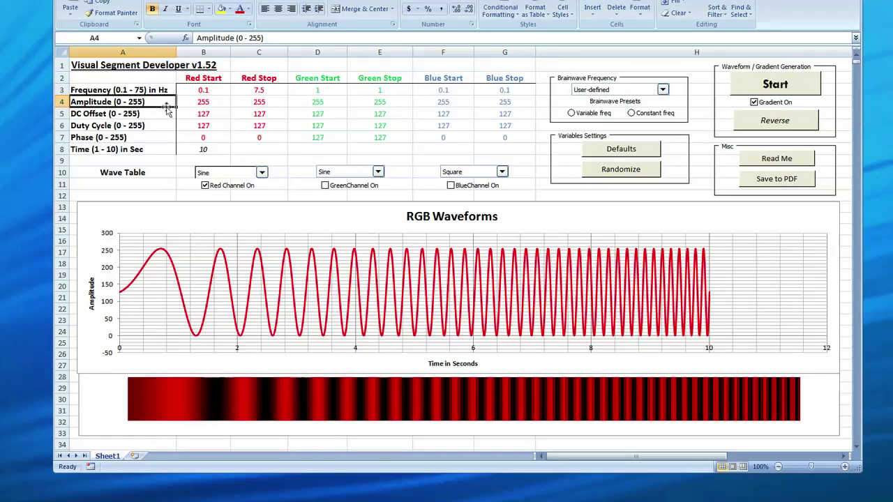
Step: Set the red start amplitude to 127 and regenerate the waveform and gradient
{"action": "left_click", "coordinate": [198, 103]}
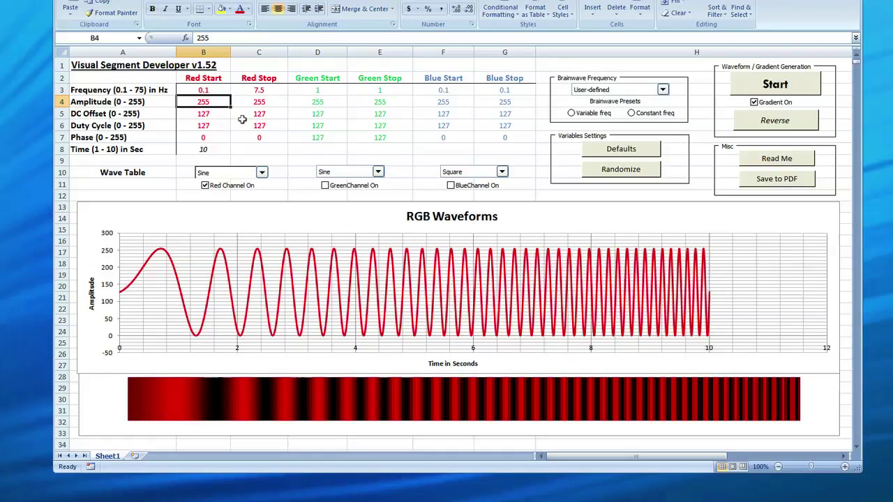
{"action": "type", "text": "127"}
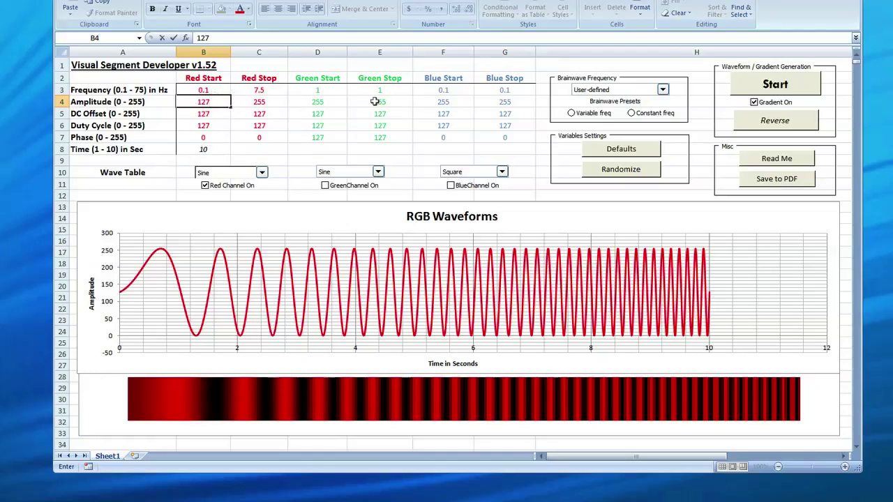
{"action": "left_click", "coordinate": [760, 84]}
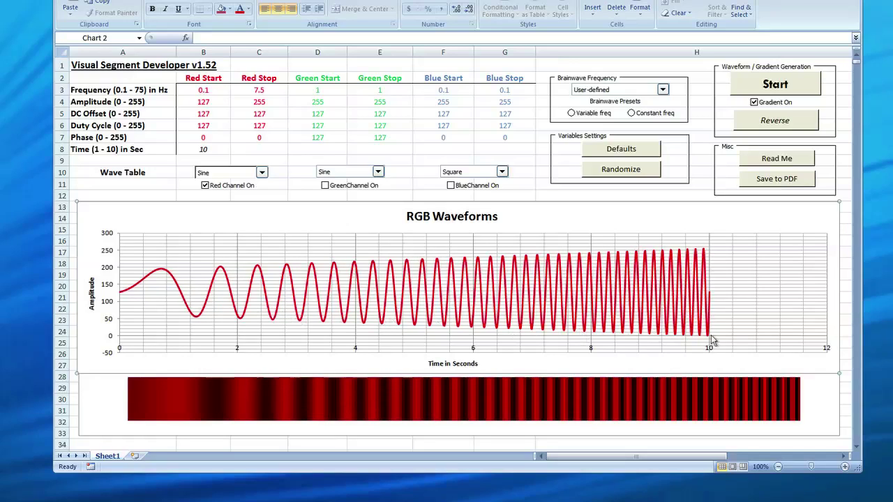
{"action": "mouse_move", "coordinate": [703, 258]}
Step: Set the red start amplitude to 0 and regenerate the waveform and gradient
{"action": "left_click", "coordinate": [214, 102]}
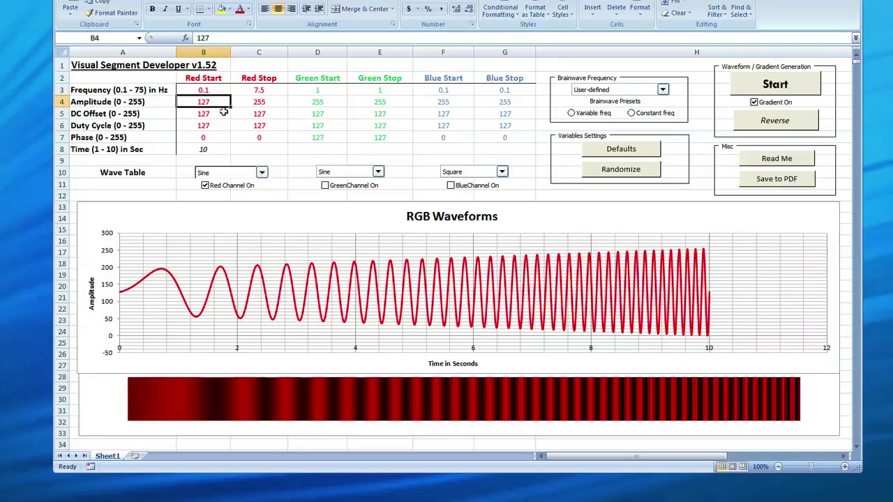
{"action": "type", "text": "0"}
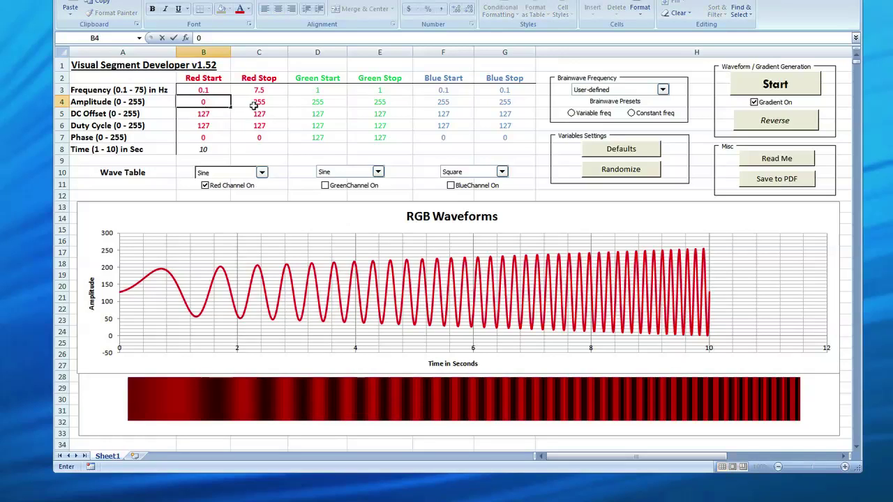
{"action": "left_click", "coordinate": [253, 105]}
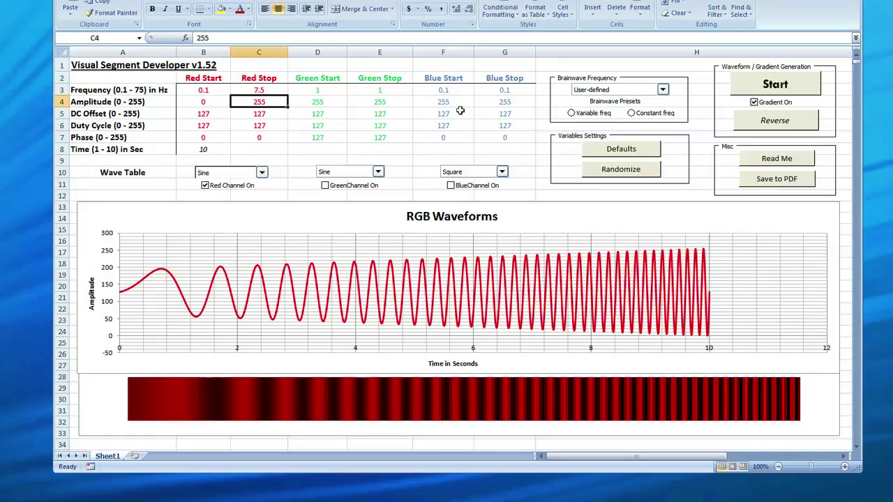
{"action": "left_click", "coordinate": [117, 294]}
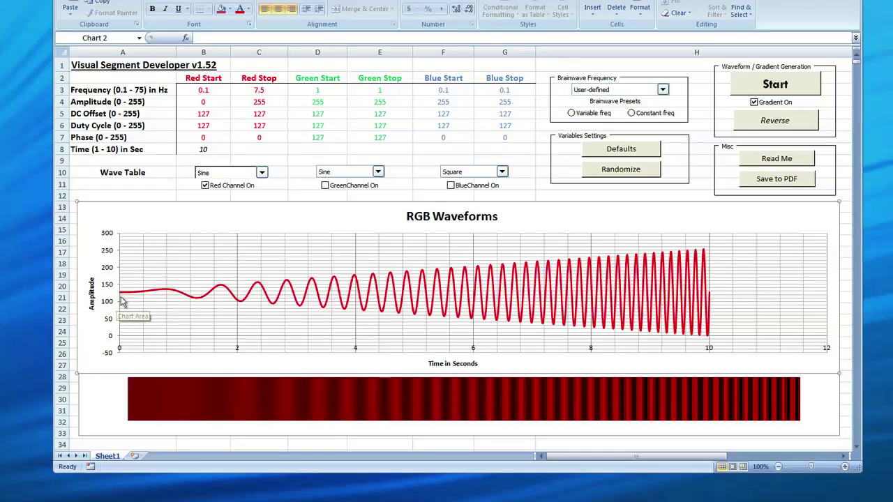
{"action": "mouse_move", "coordinate": [122, 296]}
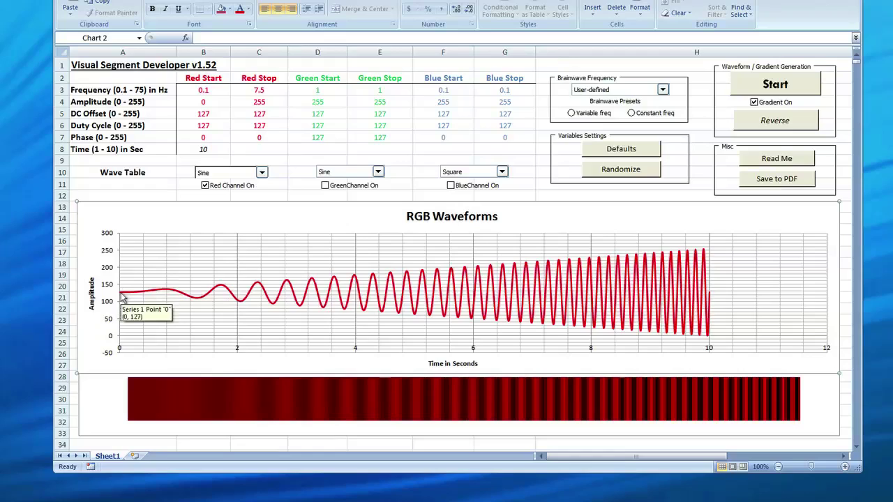
Step: Set both the red start and red stop frequencies to 1 Hz
{"action": "left_click", "coordinate": [326, 92]}
{"action": "left_click", "coordinate": [213, 89]}
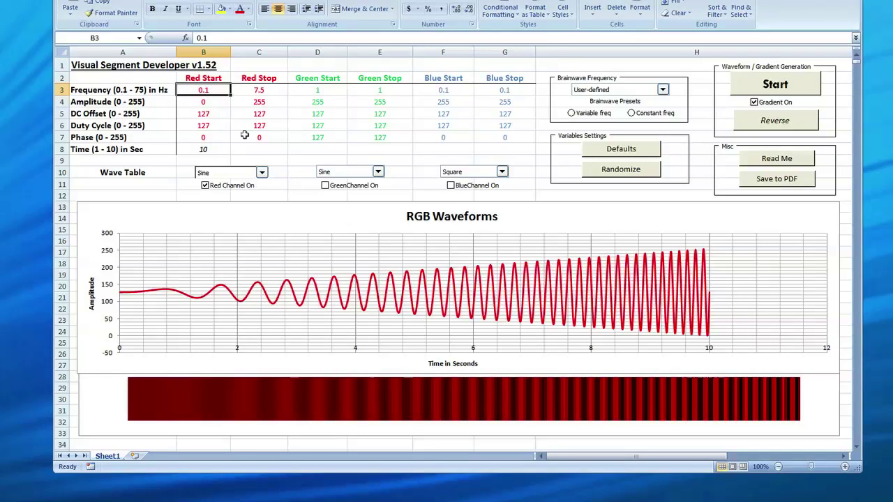
{"action": "type", "text": "1"}
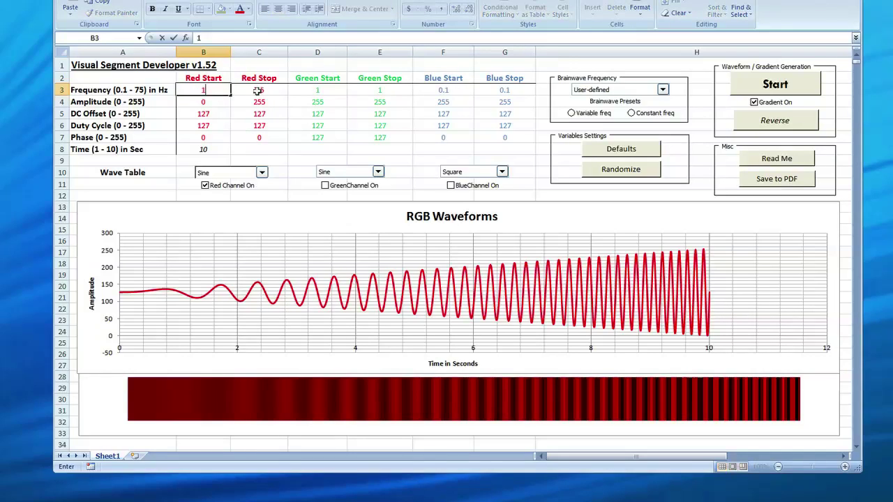
{"action": "left_click", "coordinate": [259, 90]}
{"action": "left_click", "coordinate": [214, 90]}
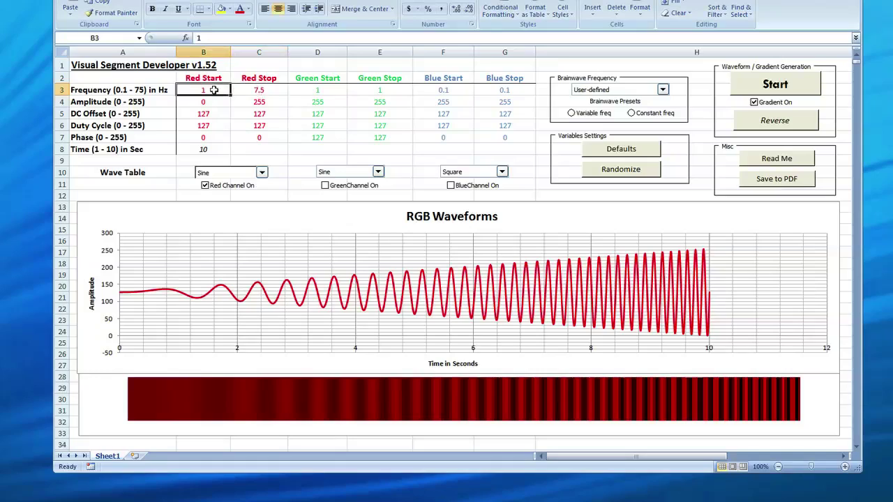
{"action": "left_click", "coordinate": [252, 90]}
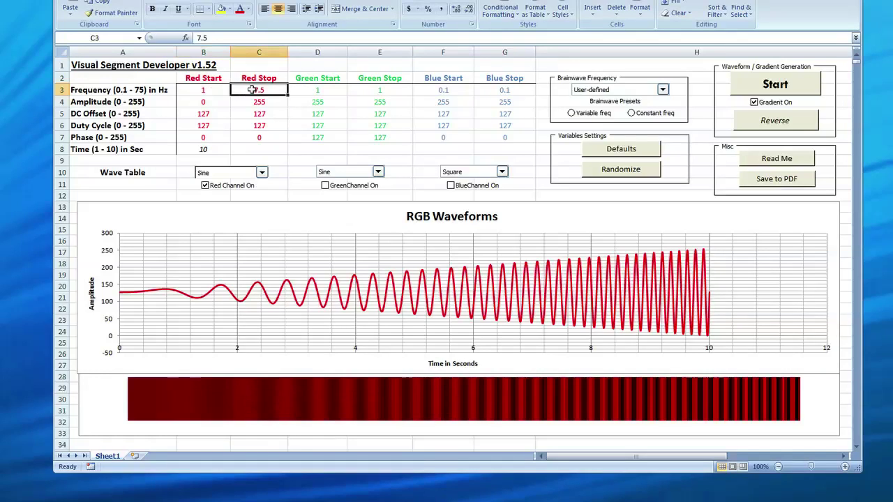
{"action": "type", "text": "1"}
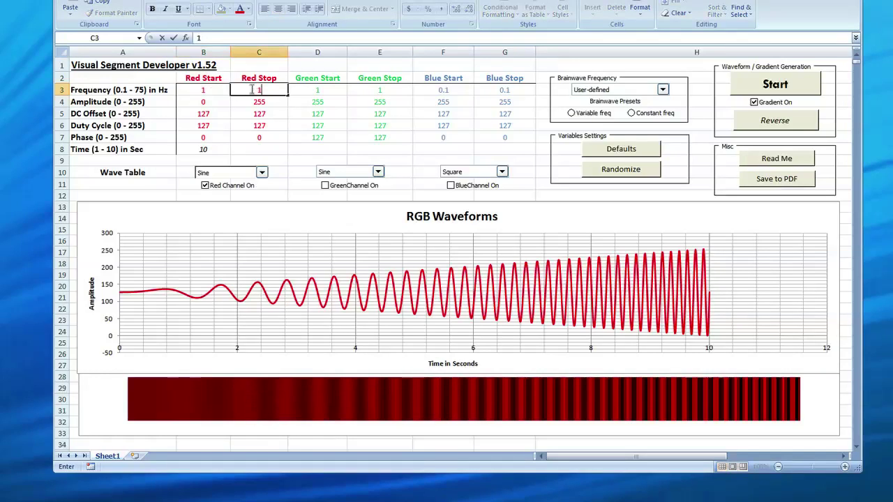
{"action": "left_click", "coordinate": [329, 138]}
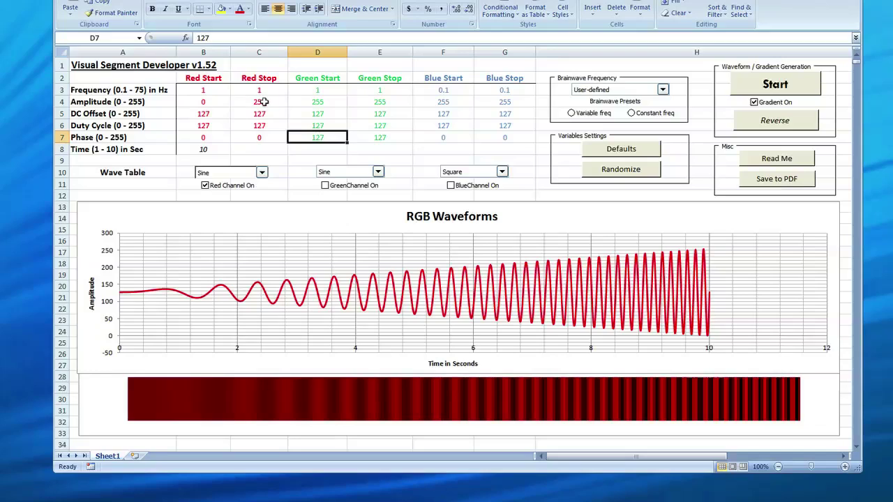
Step: Set the green stop amplitude to 0 and regenerate the waveforms and gradient with the green channel enabled
{"action": "left_click", "coordinate": [326, 101]}
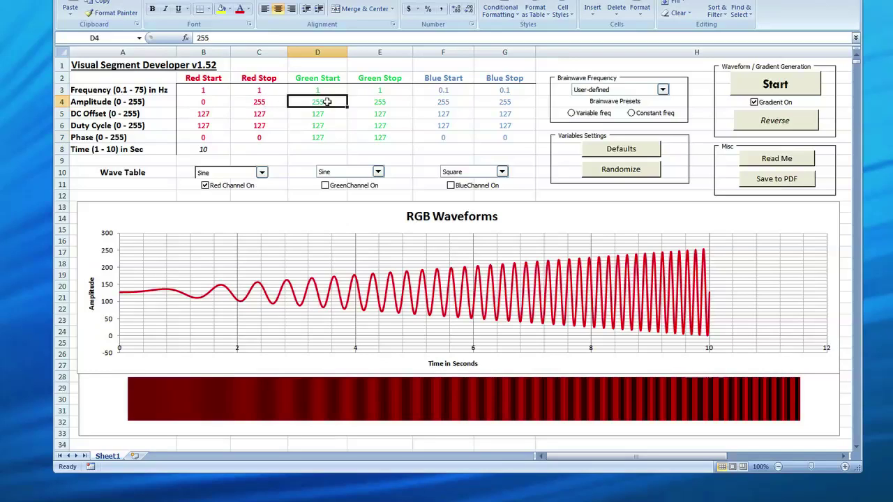
{"action": "left_click", "coordinate": [381, 102]}
{"action": "type", "text": "0"}
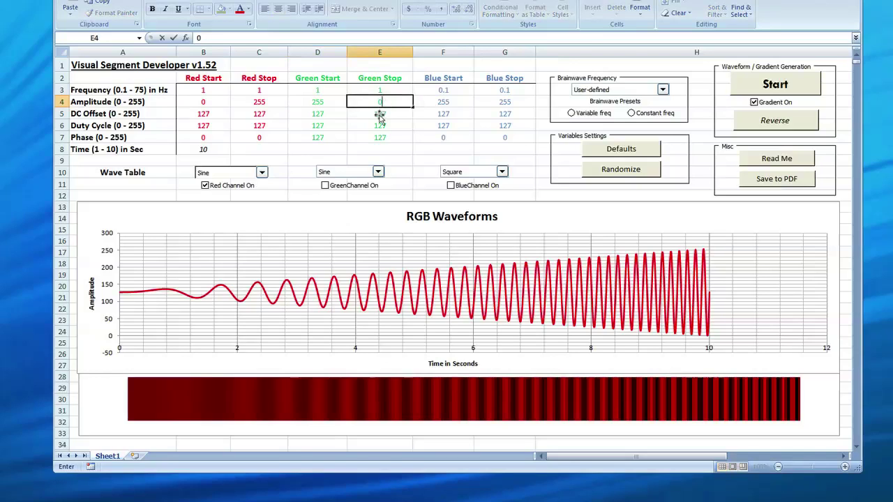
{"action": "left_click", "coordinate": [325, 185]}
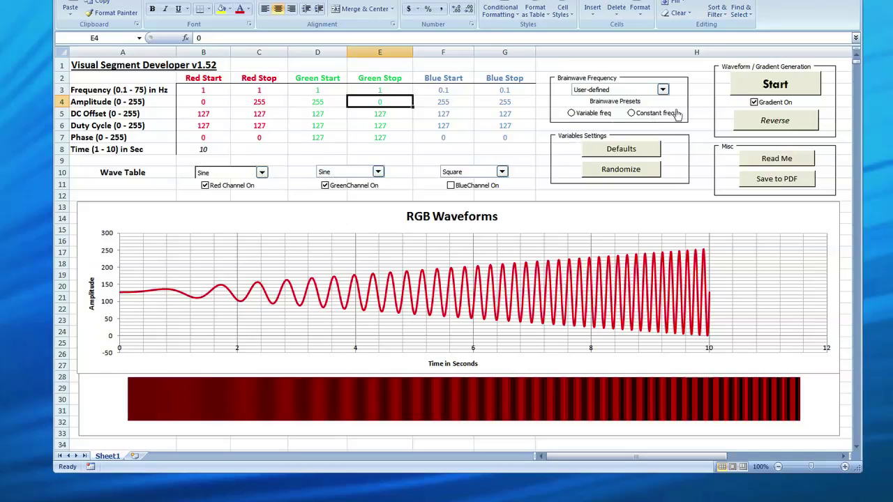
{"action": "left_click", "coordinate": [472, 106]}
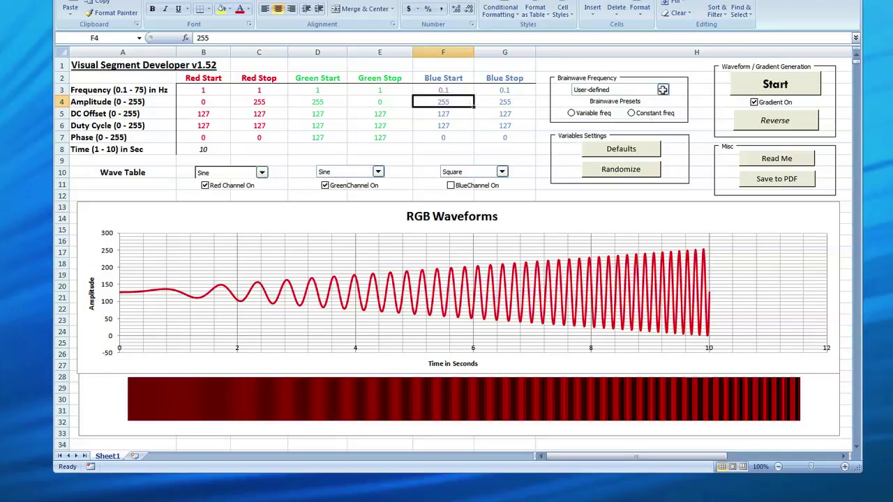
{"action": "left_click", "coordinate": [779, 82]}
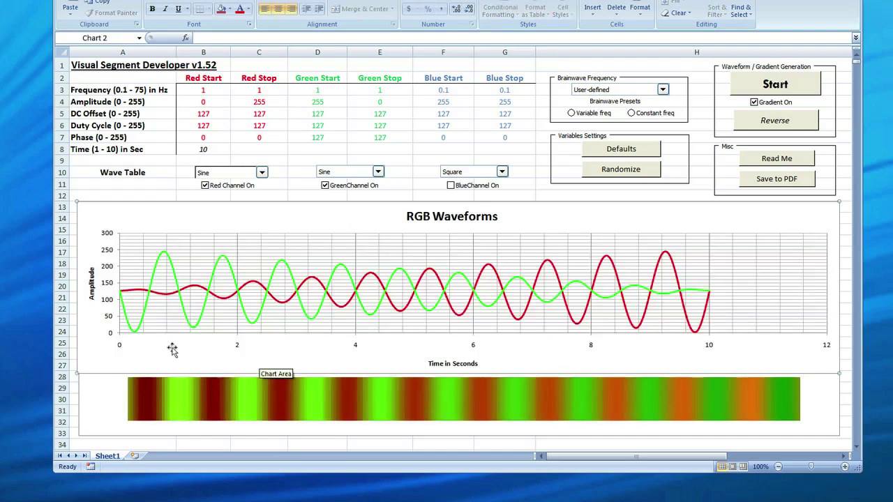
Step: Examine how the red and green waveforms' opposing amplitude ramps and phases relate across the 10-second chart
{"action": "mouse_move", "coordinate": [122, 297]}
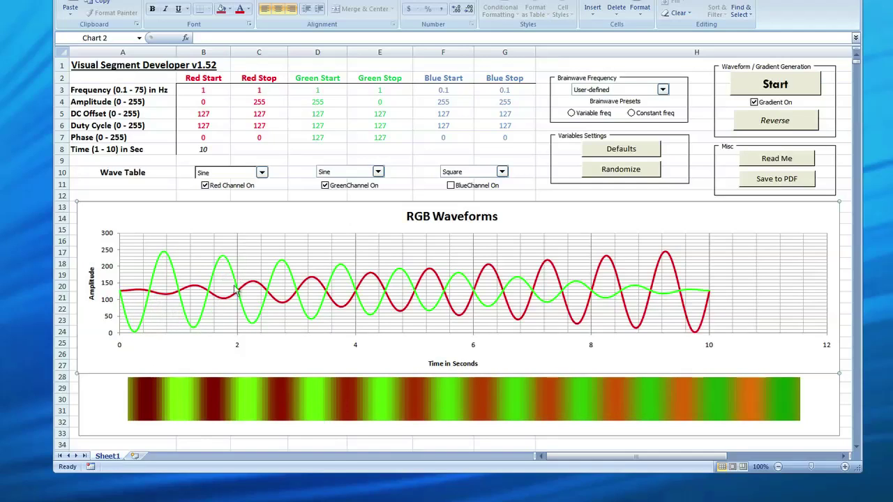
{"action": "mouse_move", "coordinate": [279, 284]}
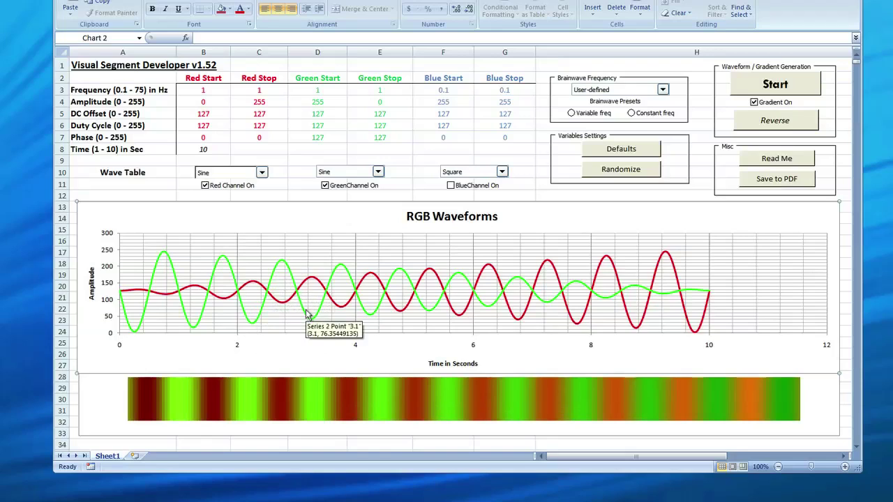
{"action": "mouse_move", "coordinate": [165, 297]}
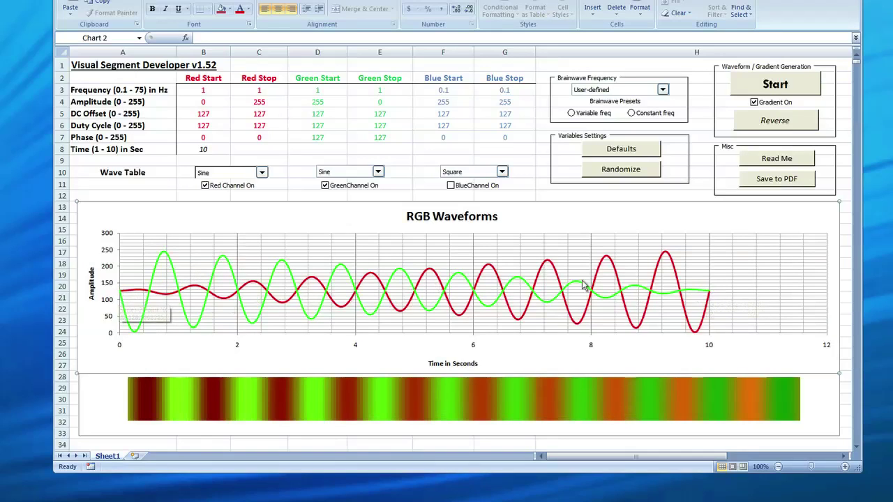
{"action": "mouse_move", "coordinate": [709, 295]}
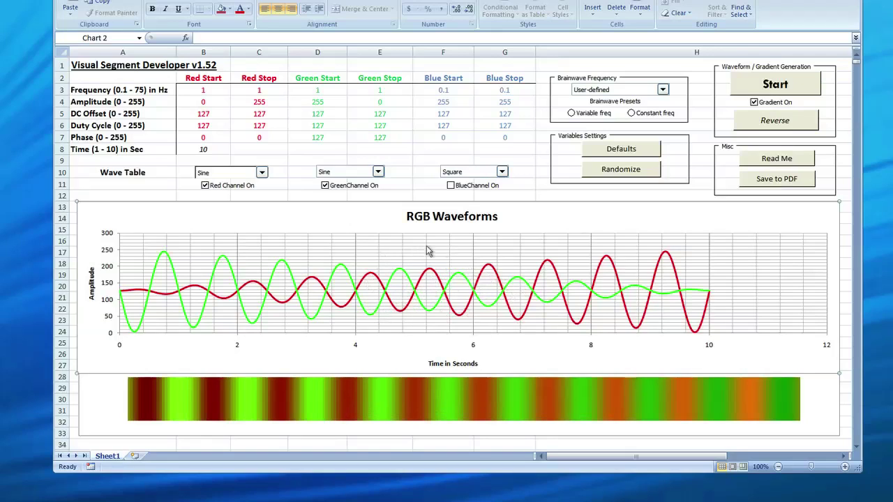
{"action": "mouse_move", "coordinate": [395, 306]}
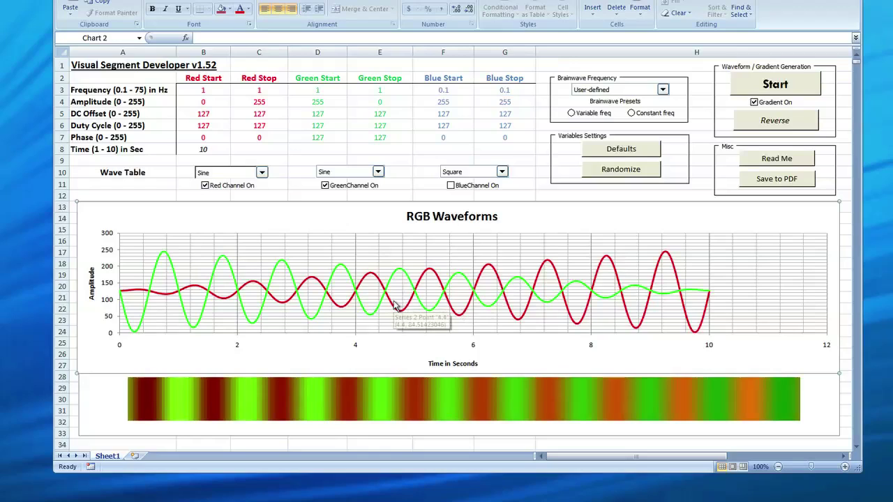
{"action": "mouse_move", "coordinate": [360, 297]}
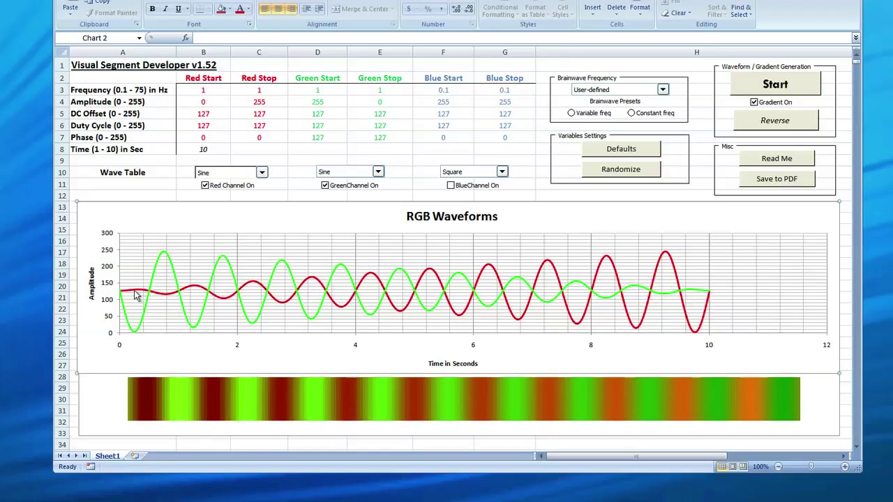
{"action": "mouse_move", "coordinate": [142, 296]}
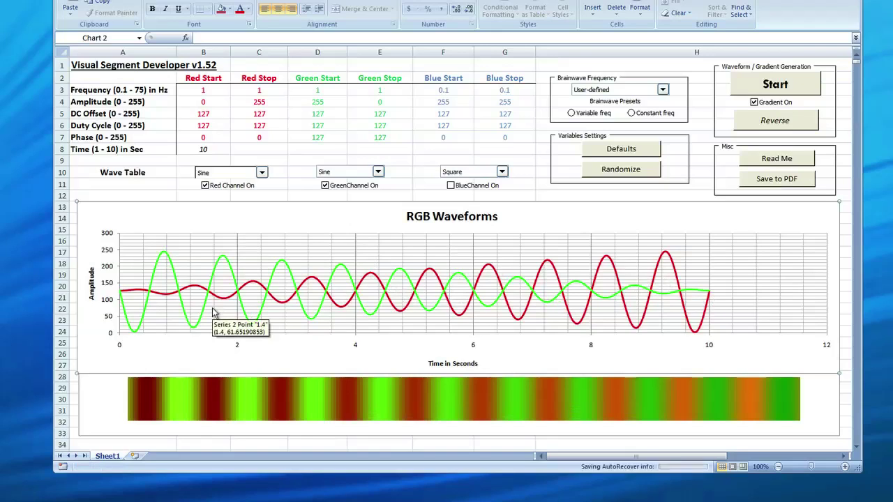
Step: Set both the green start and green stop phases to 0 and regenerate the waveforms and gradient
{"action": "left_click", "coordinate": [335, 138]}
{"action": "type", "text": "0"}
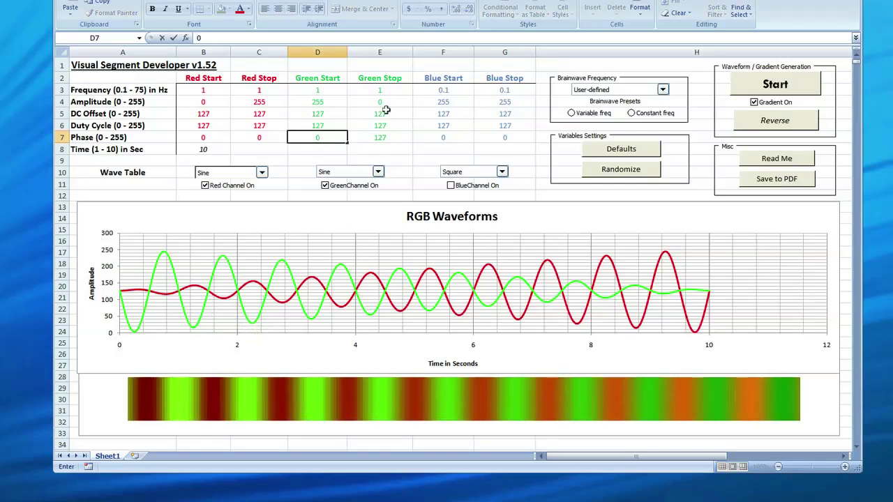
{"action": "left_click", "coordinate": [388, 139]}
{"action": "type", "text": "0"}
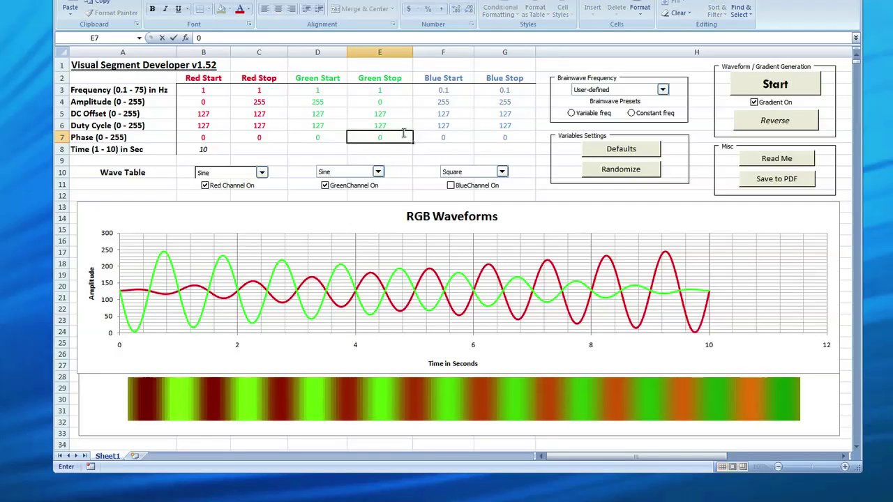
{"action": "left_click", "coordinate": [305, 328]}
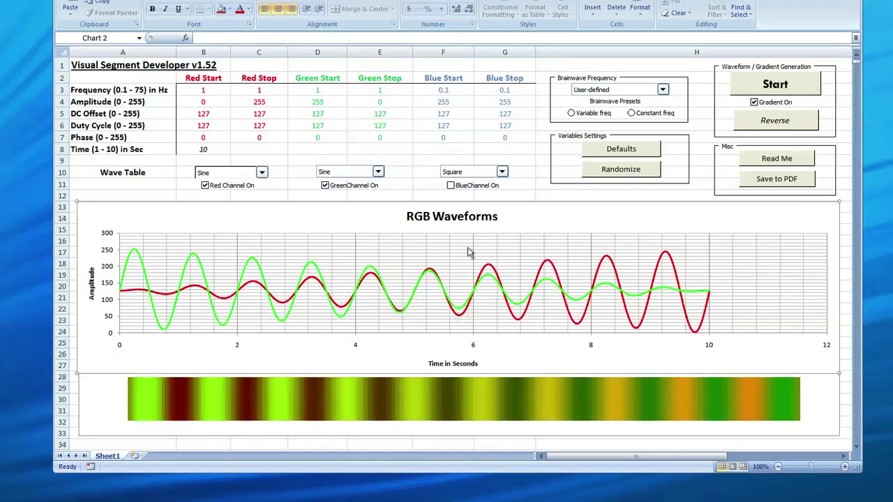
{"action": "mouse_move", "coordinate": [464, 315]}
{"action": "mouse_move", "coordinate": [546, 278]}
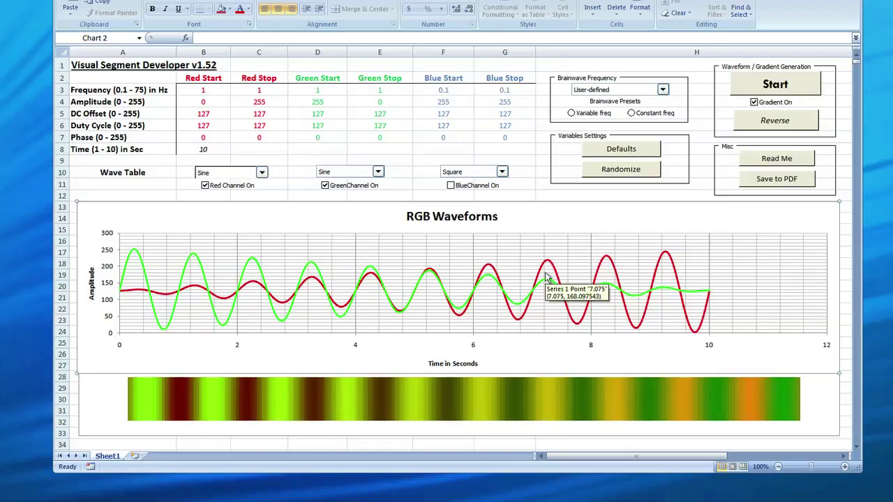